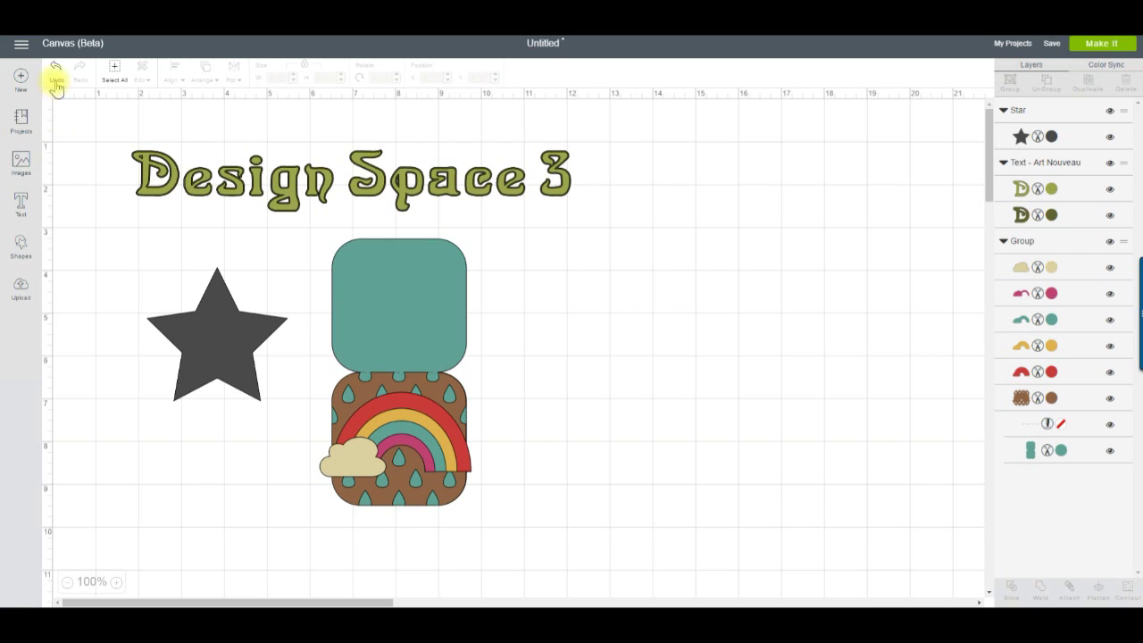
Set the canvas to No Grid with Inch units, then show the keyboard shortcuts list
{"action": "left_click", "coordinate": [21, 45]}
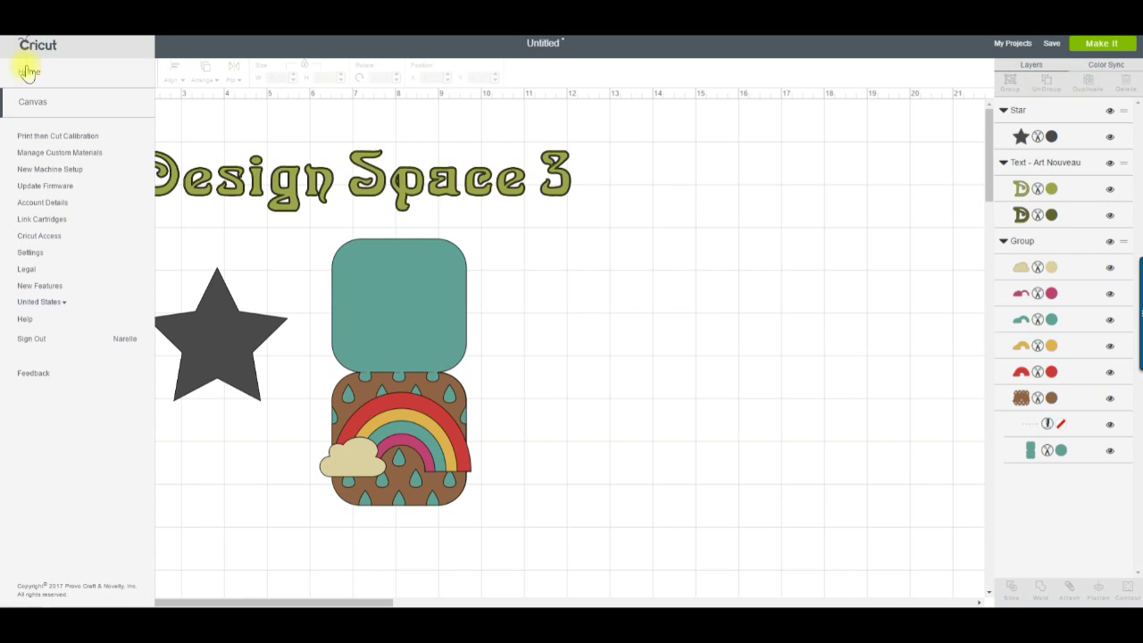
{"action": "left_click", "coordinate": [35, 254]}
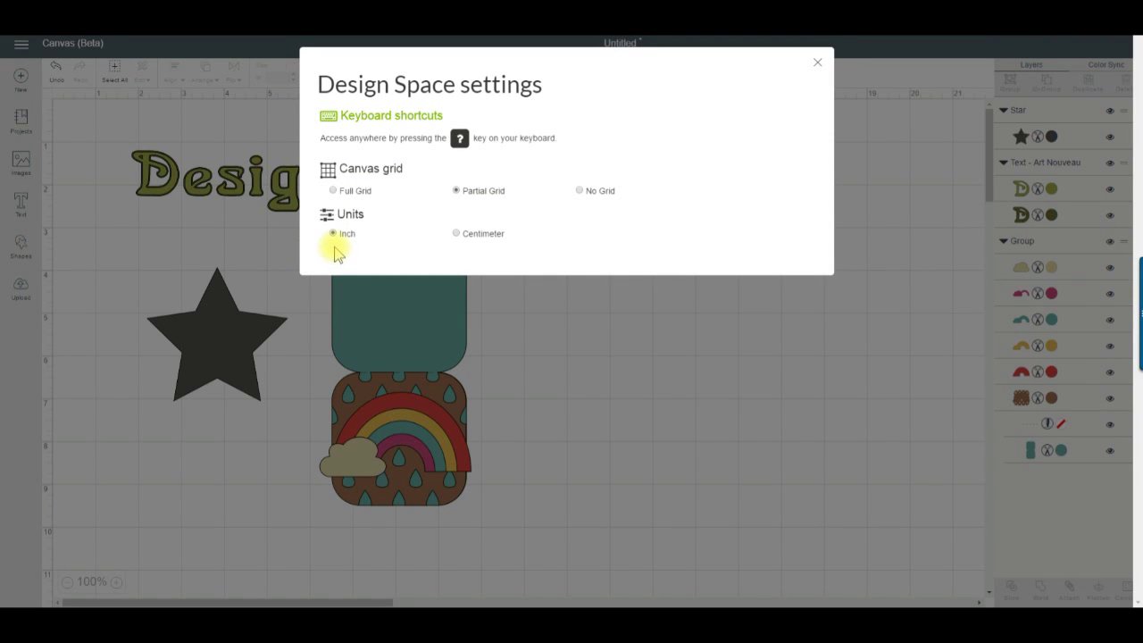
{"action": "left_click", "coordinate": [457, 235]}
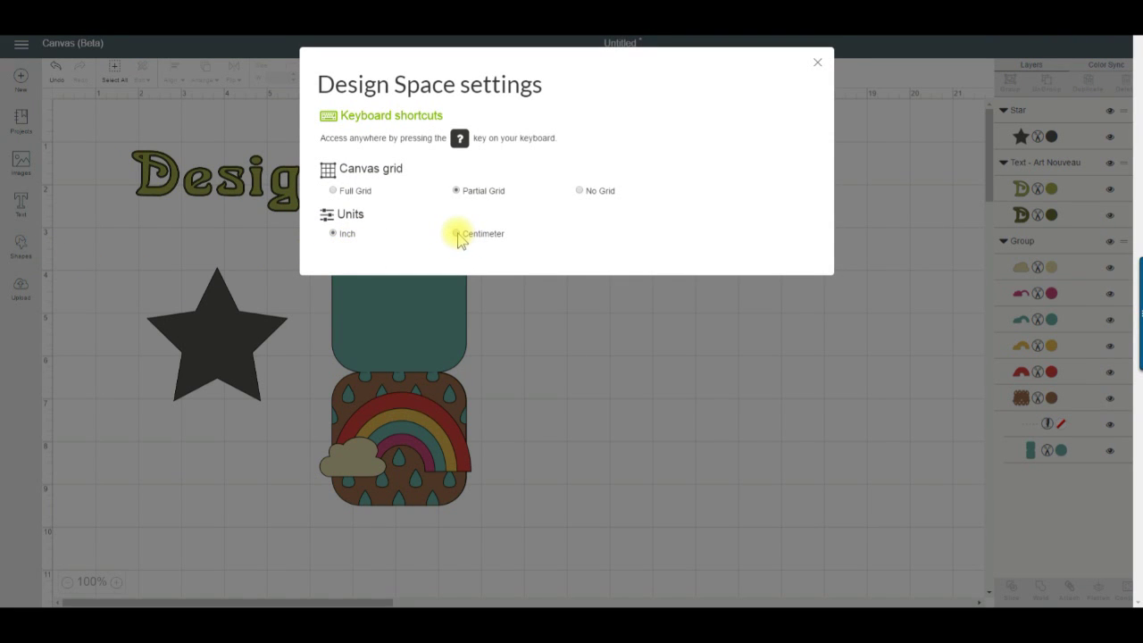
{"action": "left_click", "coordinate": [333, 235]}
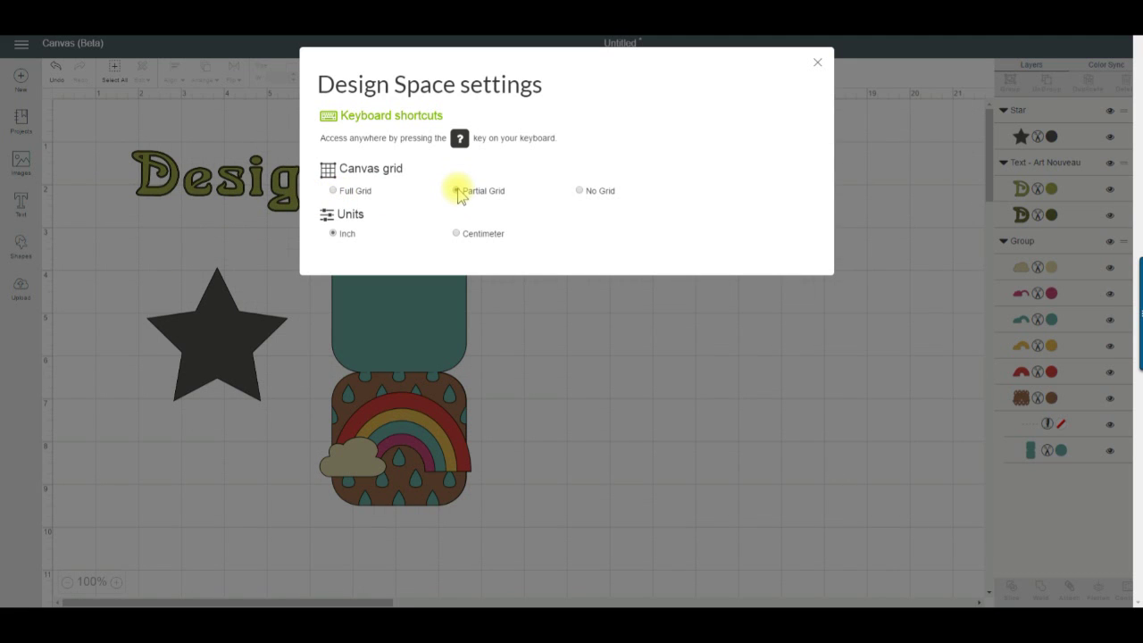
{"action": "left_click", "coordinate": [580, 191]}
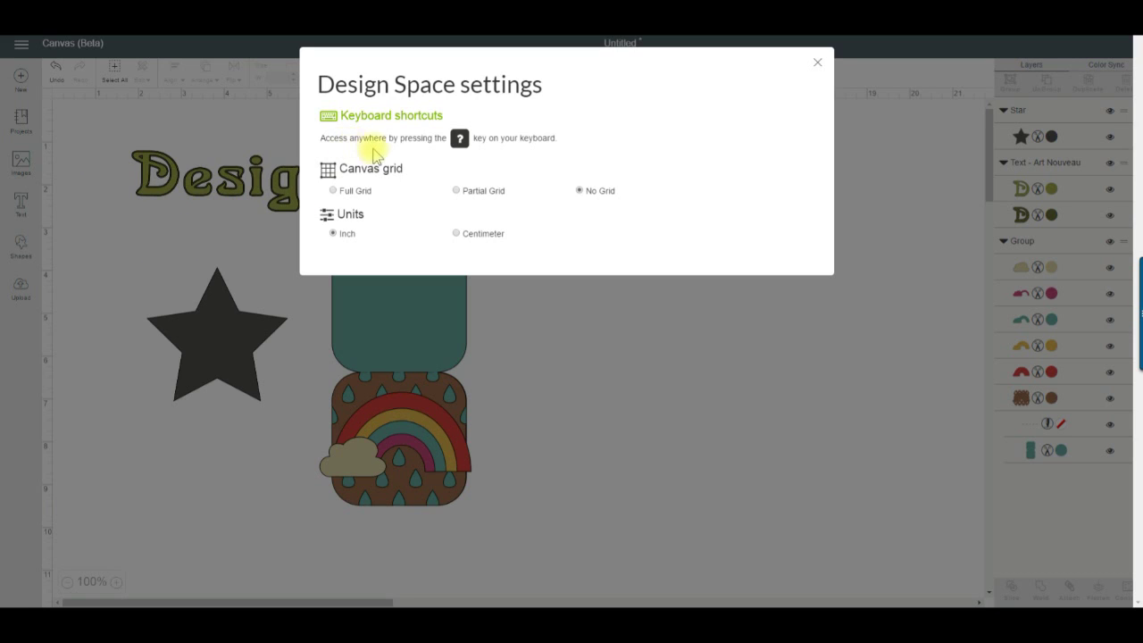
{"action": "left_click", "coordinate": [103, 294]}
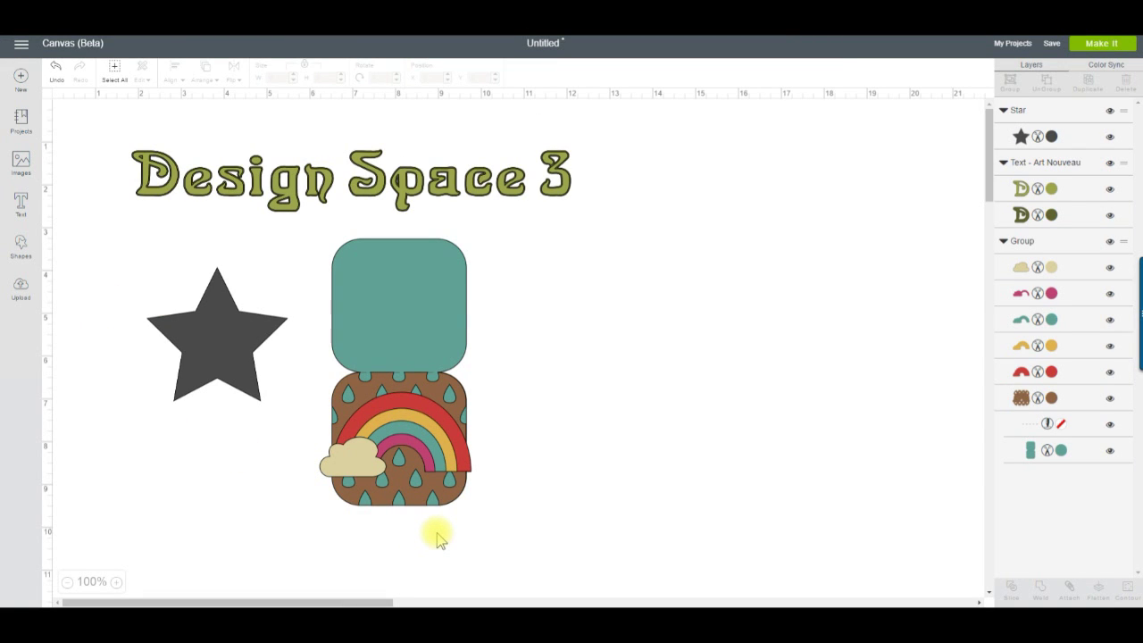
{"action": "key", "text": "question"}
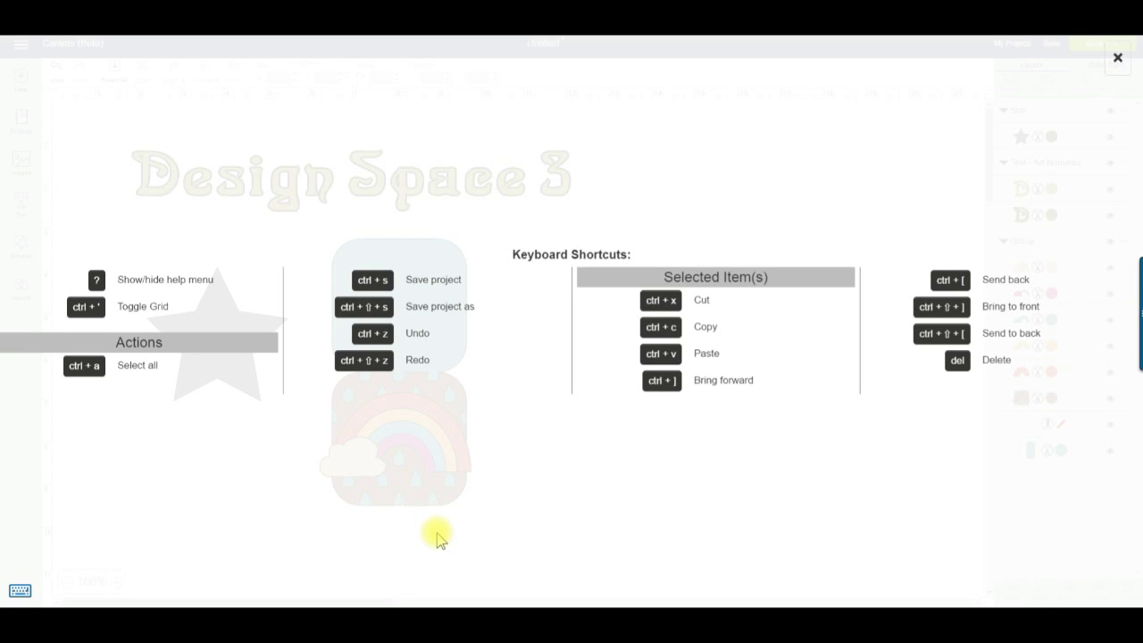
{"action": "left_click", "coordinate": [1117, 59]}
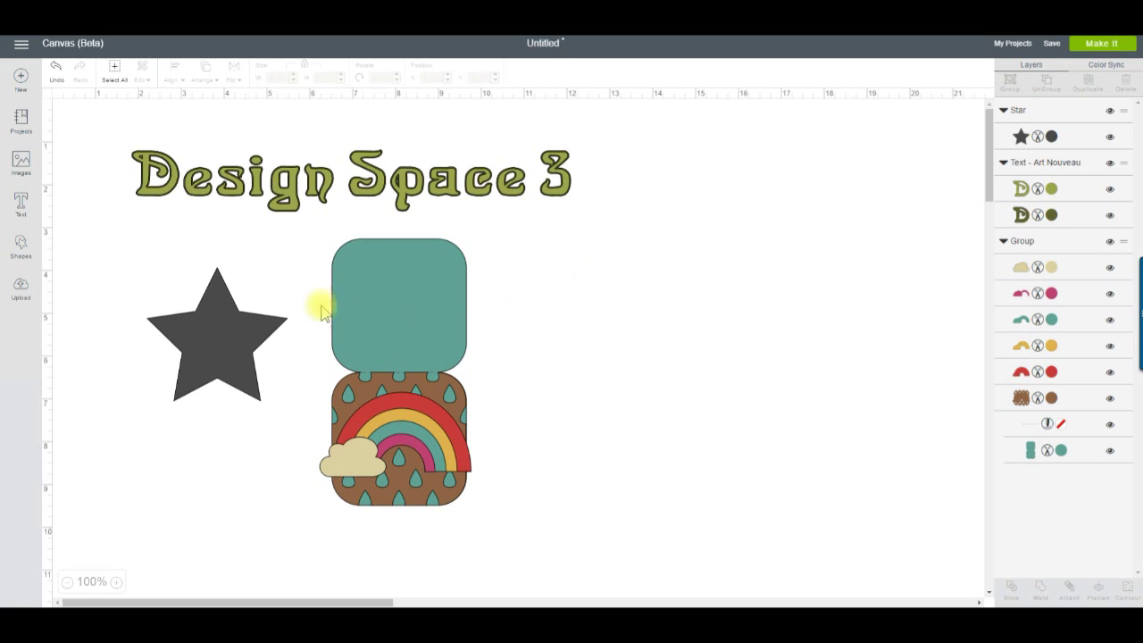
{"action": "left_click", "coordinate": [22, 83]}
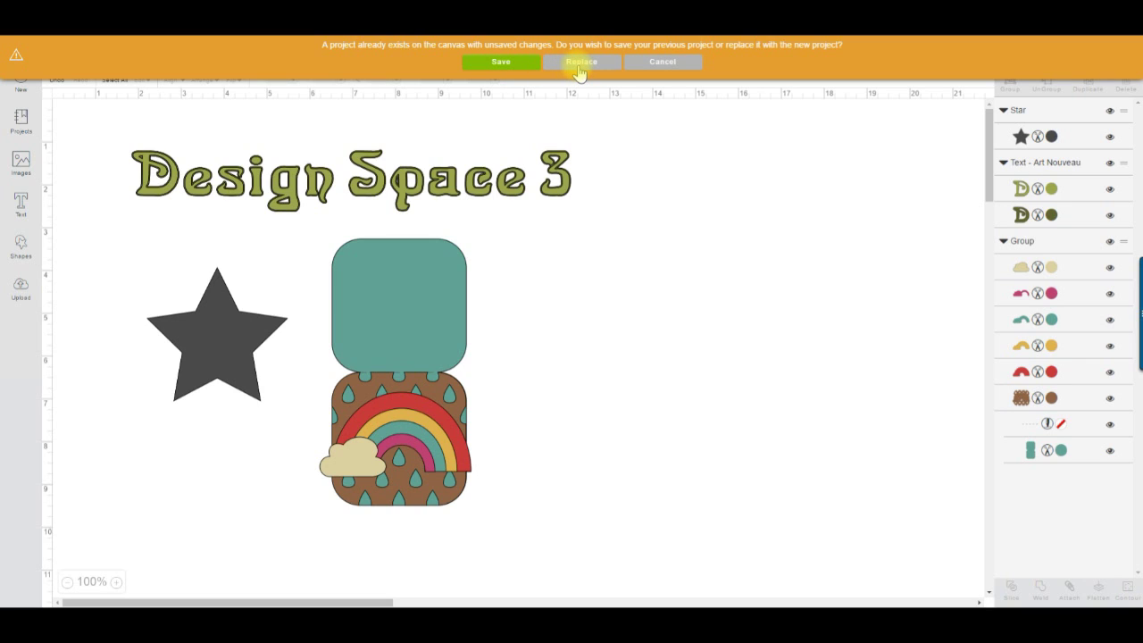
{"action": "left_click", "coordinate": [664, 64]}
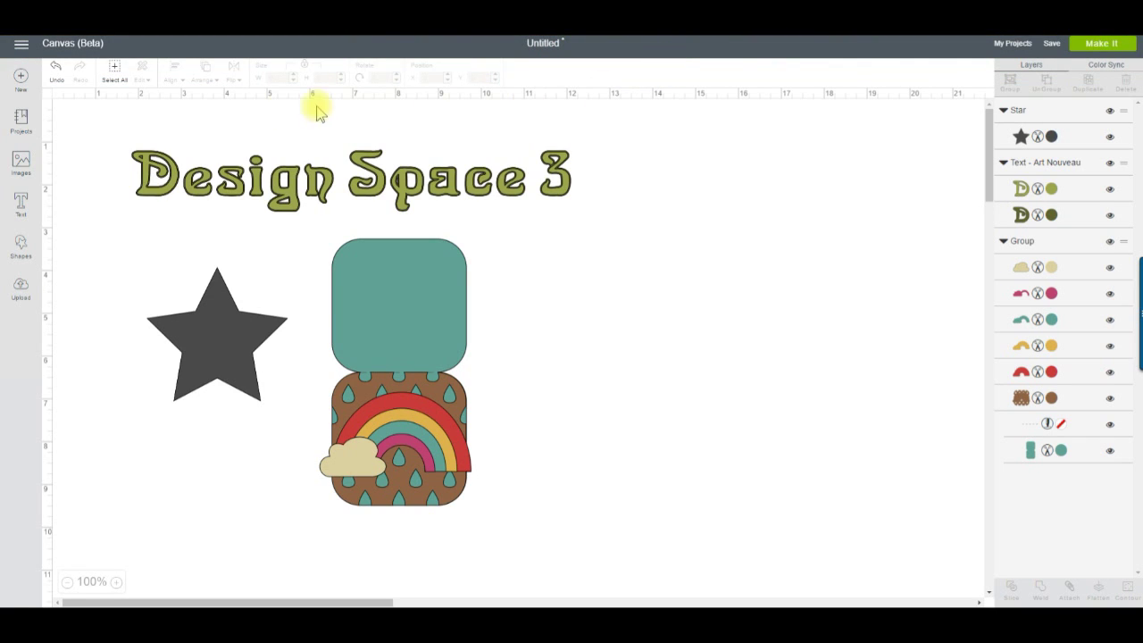
{"action": "left_click", "coordinate": [21, 123]}
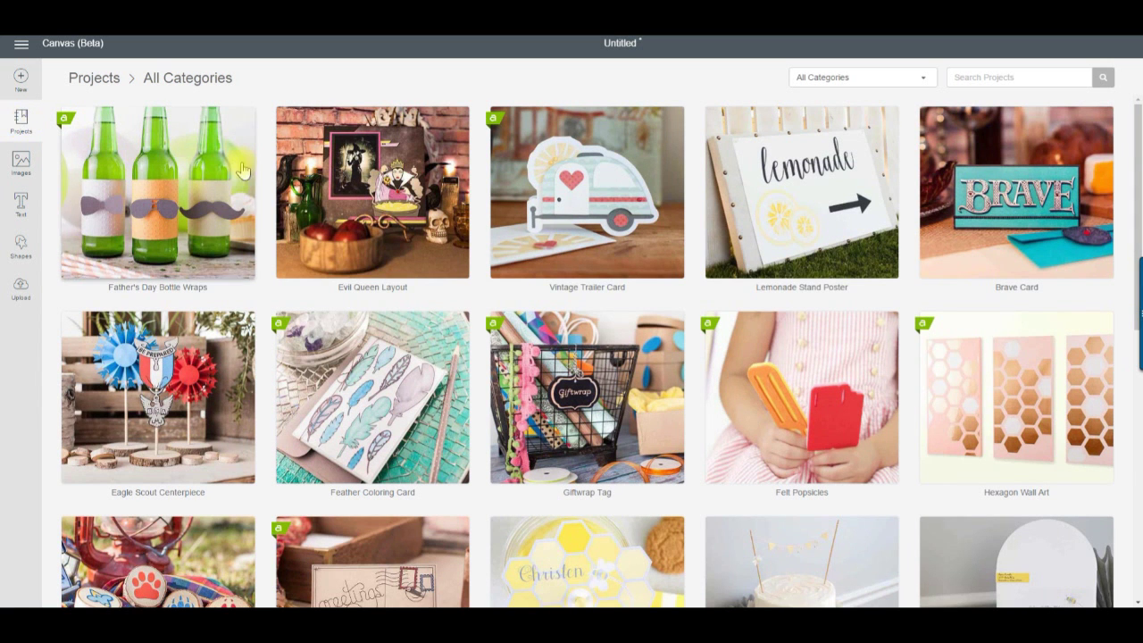
{"action": "left_click", "coordinate": [920, 77]}
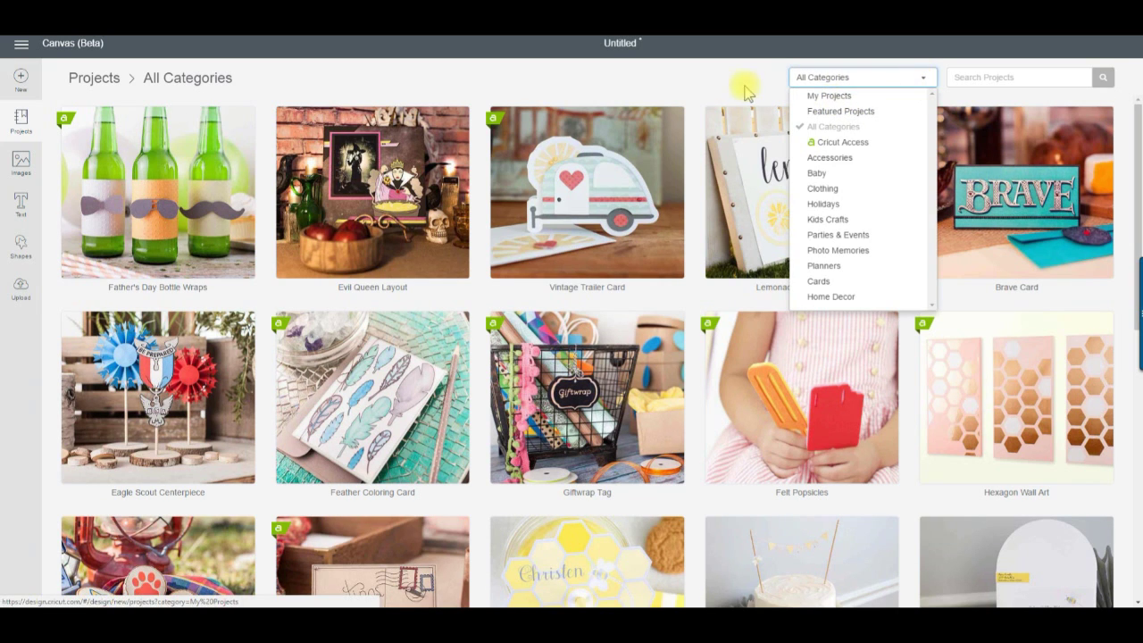
{"action": "left_click", "coordinate": [717, 86]}
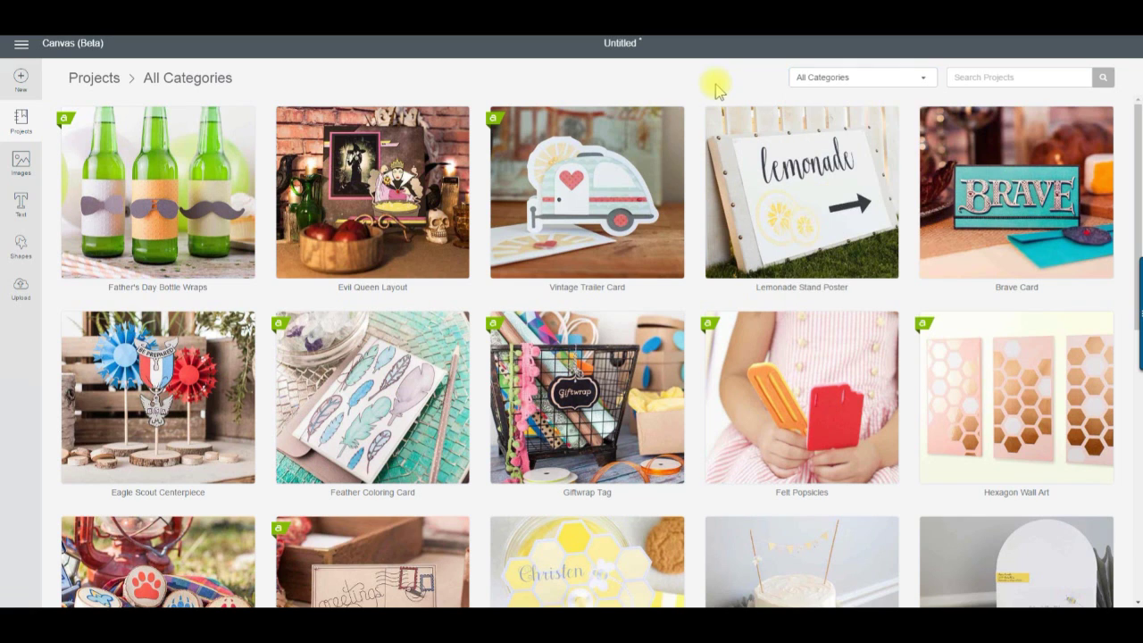
{"action": "left_click", "coordinate": [21, 121]}
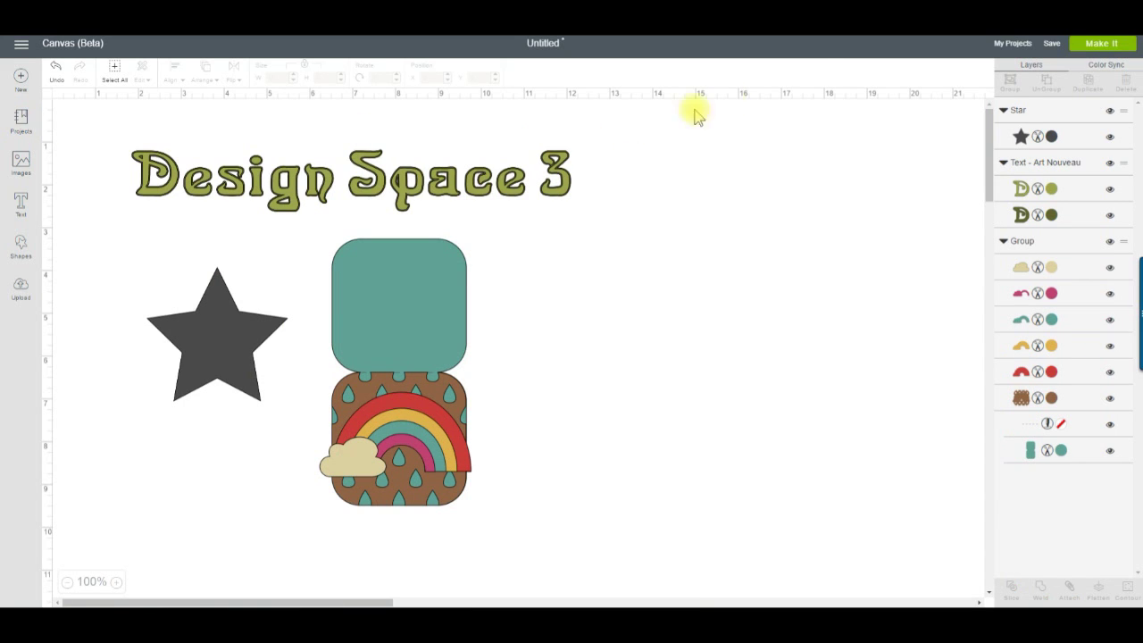
Look through My Projects and Images, then insert a new empty text box on the canvas
{"action": "left_click", "coordinate": [1007, 47]}
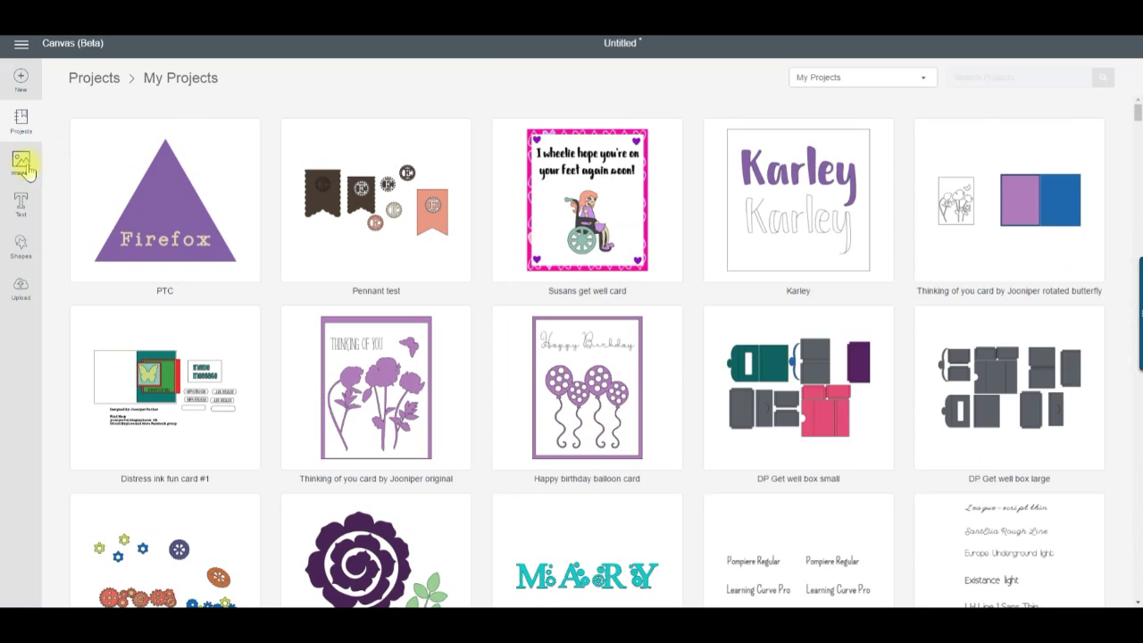
{"action": "left_click", "coordinate": [19, 165]}
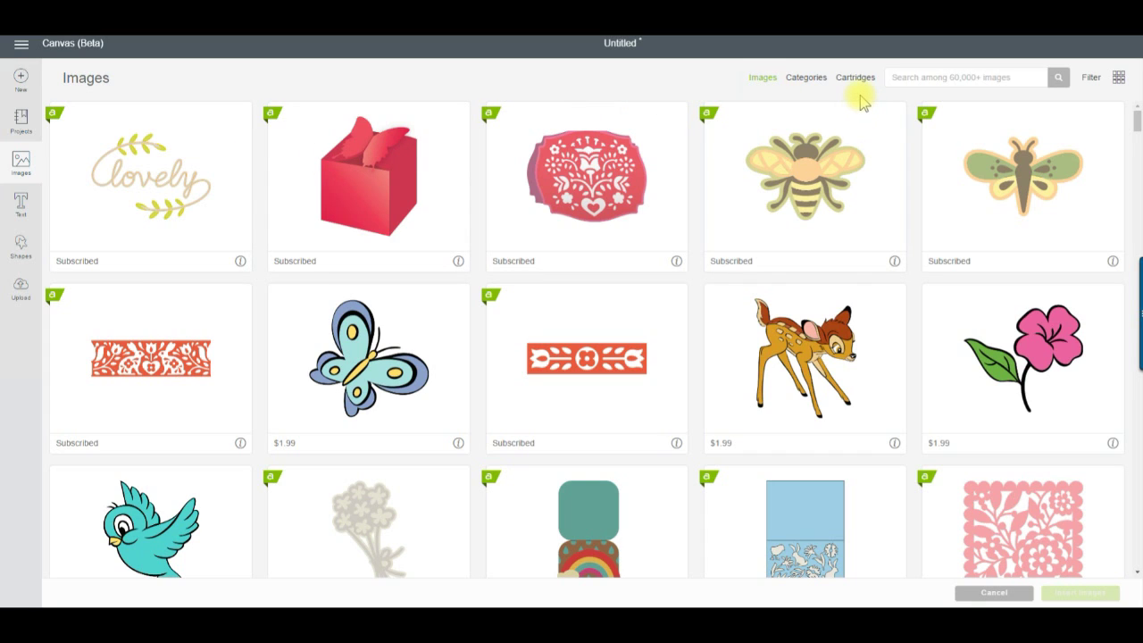
{"action": "left_click", "coordinate": [20, 205]}
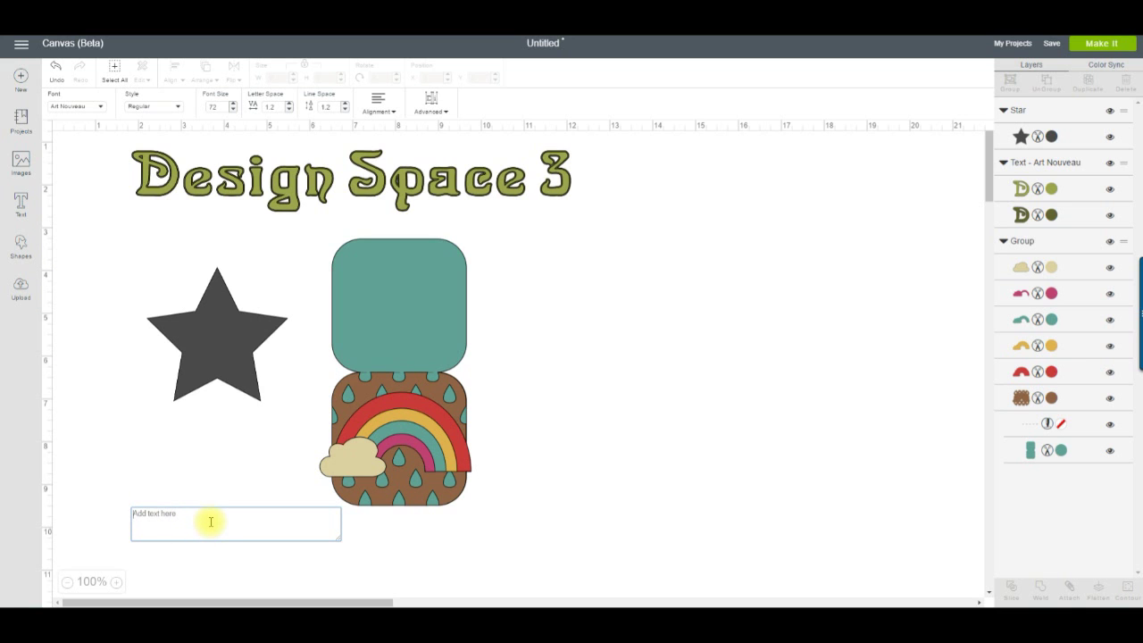
Browse the font list and basic shapes without adding anything, then go to the Upload page
{"action": "left_click", "coordinate": [102, 109]}
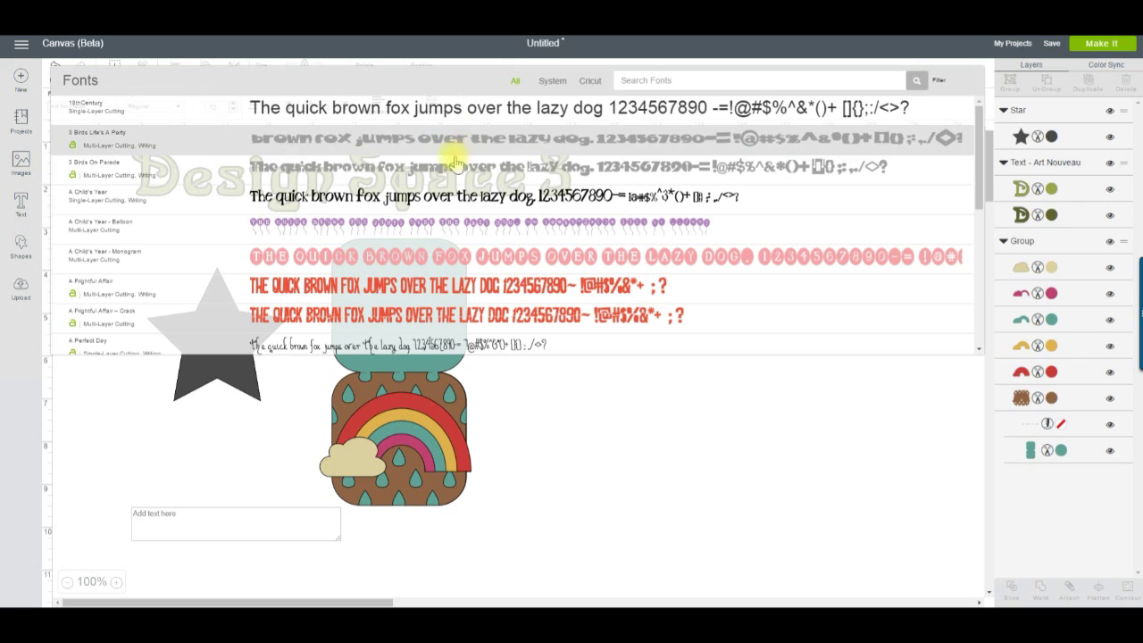
{"action": "scroll", "coordinate": [455, 156], "scroll_direction": "down", "scroll_amount": 10}
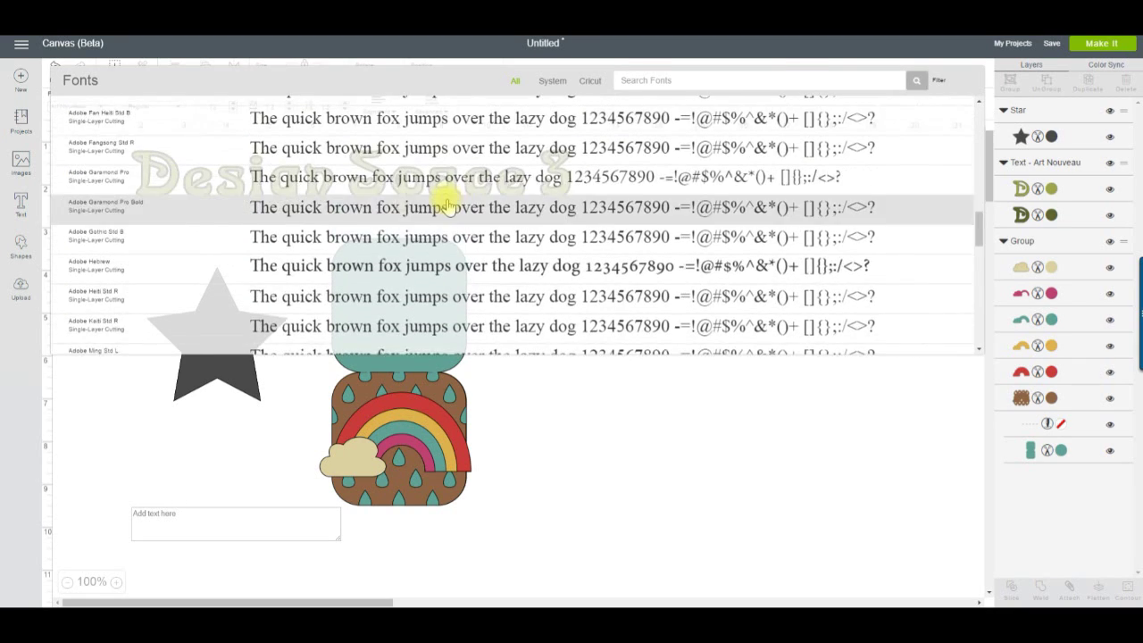
{"action": "left_click", "coordinate": [773, 476]}
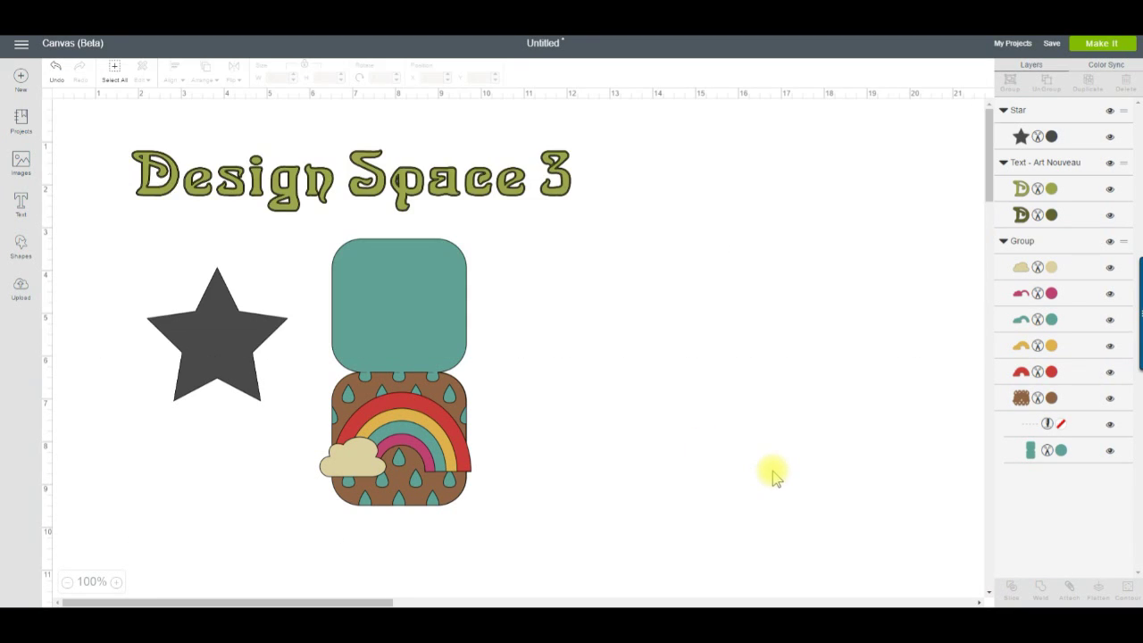
{"action": "left_click", "coordinate": [21, 245]}
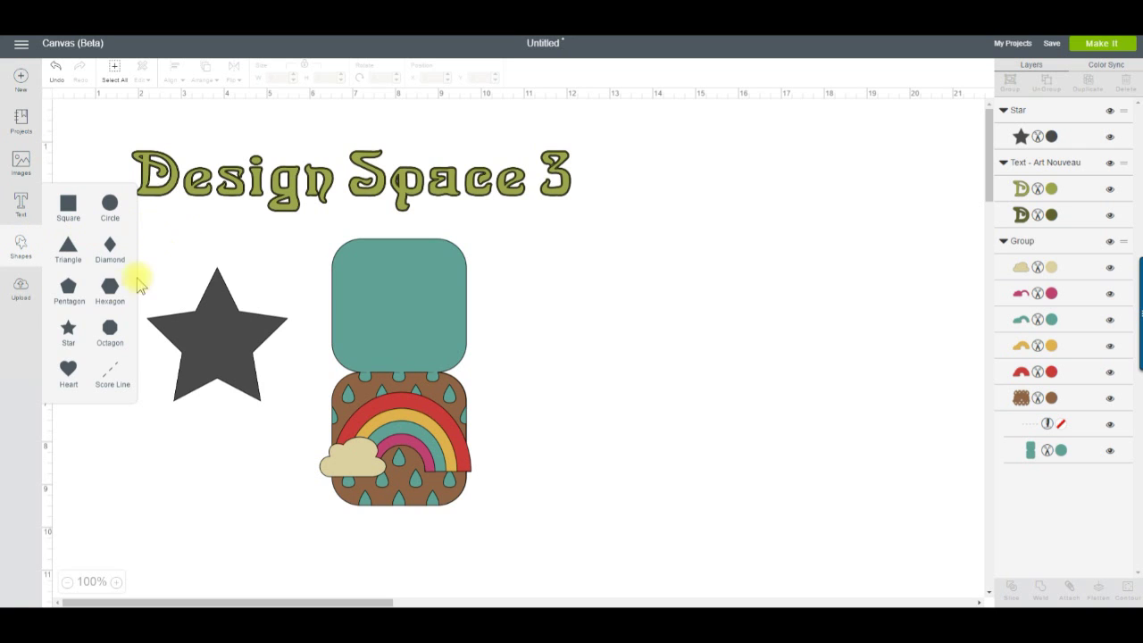
{"action": "left_click", "coordinate": [20, 290]}
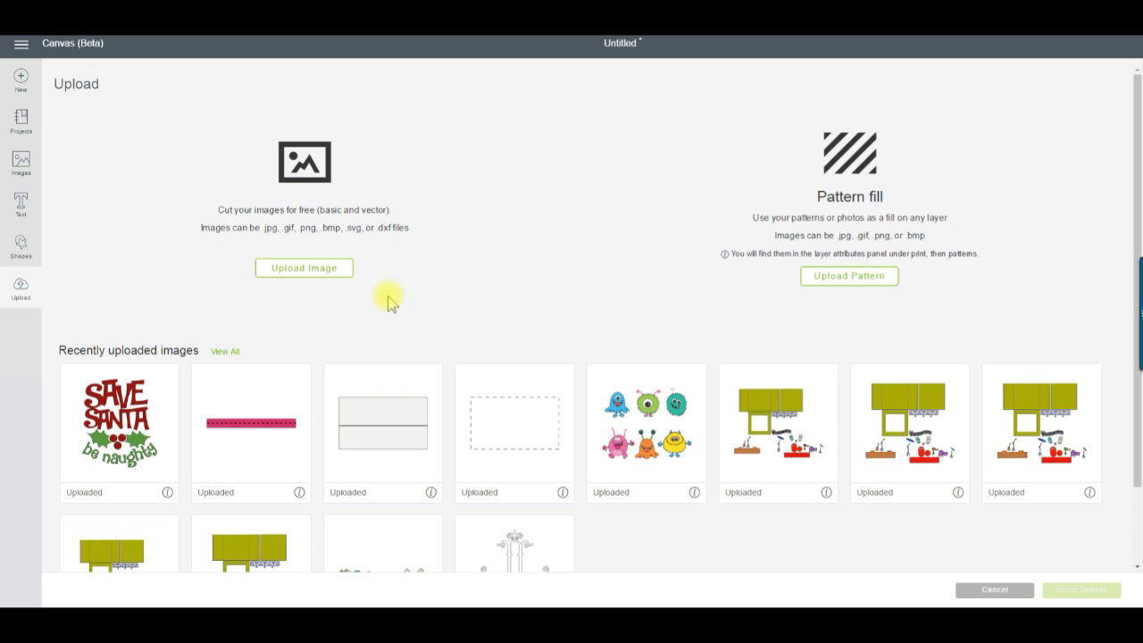
Drag the savesanta2 SVG file into the upload area and save it as savesanta2
{"action": "left_click", "coordinate": [286, 270]}
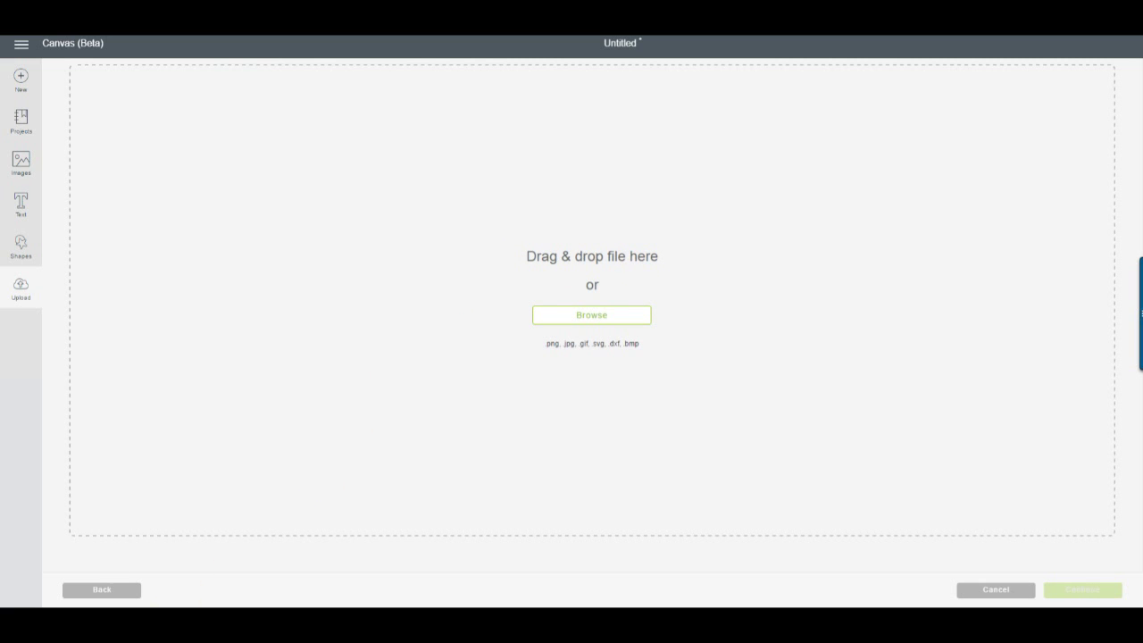
{"action": "key", "text": "alt+Tab"}
{"action": "left_click", "coordinate": [375, 352]}
{"action": "left_click_drag", "start_coordinate": [375, 352], "coordinate": [479, 158]}
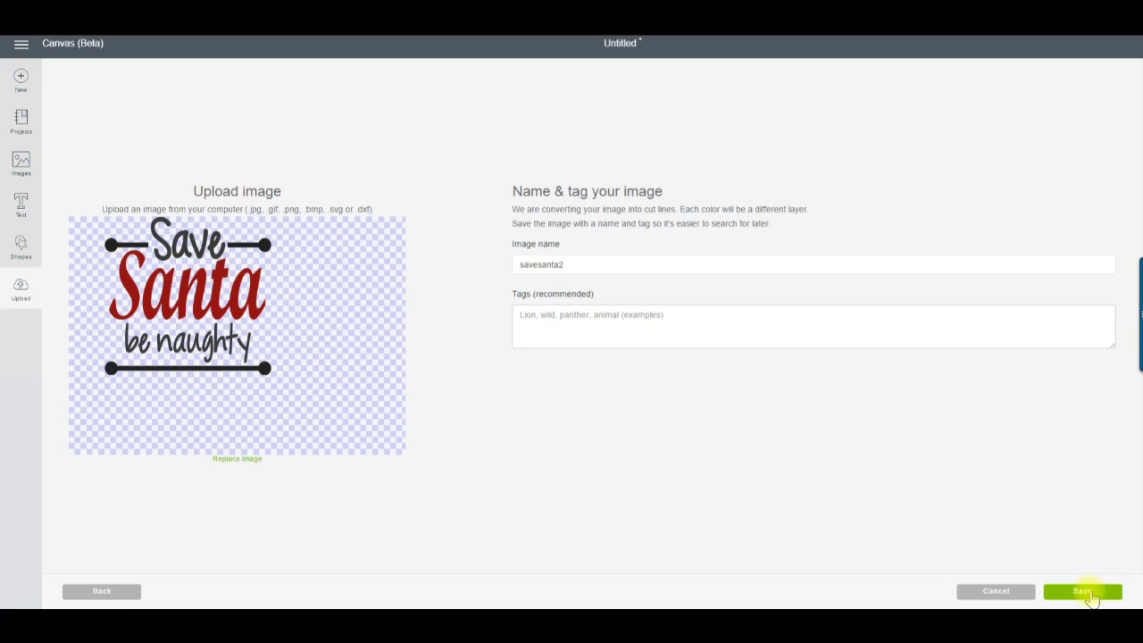
{"action": "left_click", "coordinate": [1091, 594]}
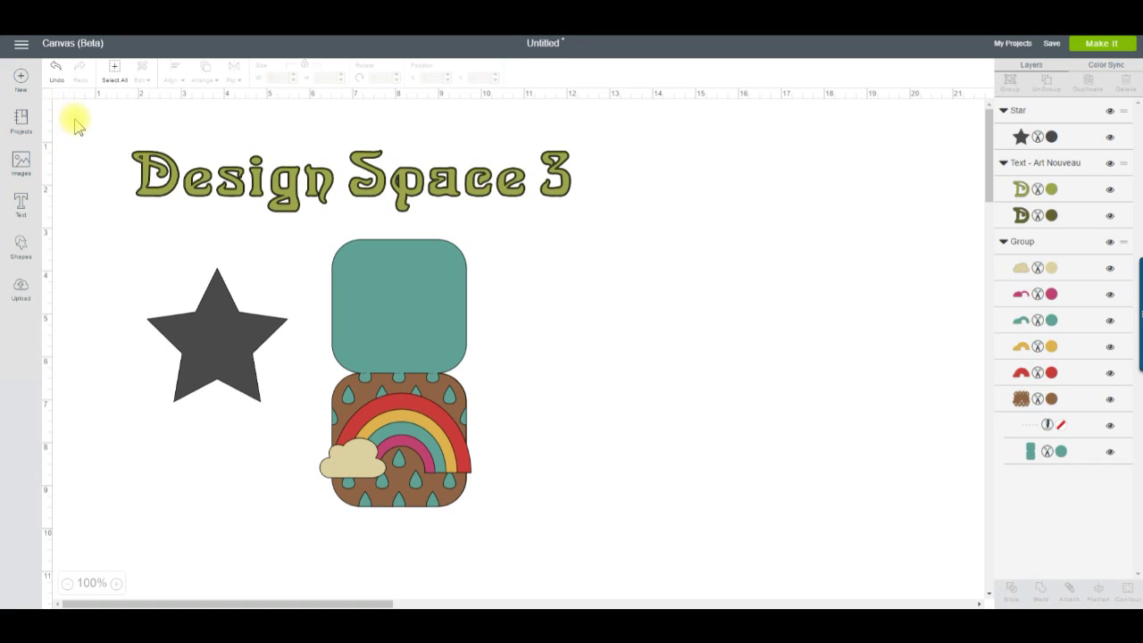
Select the rainbow group, then the 'Design Space 3' title to show the text toolbar
{"action": "left_click", "coordinate": [352, 300]}
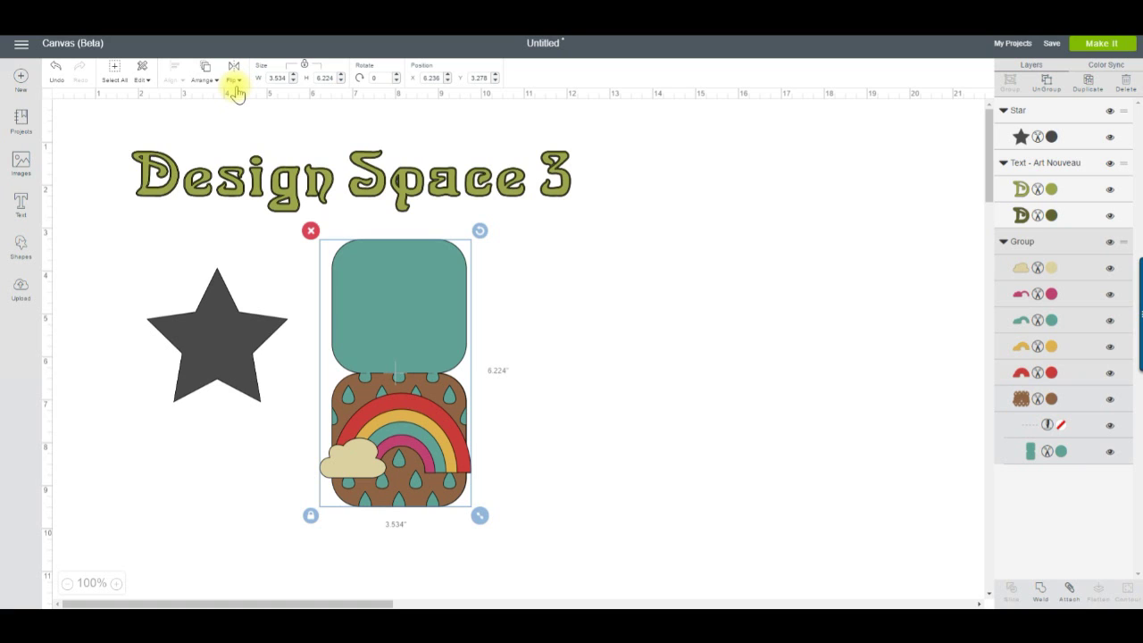
{"action": "left_click", "coordinate": [229, 189]}
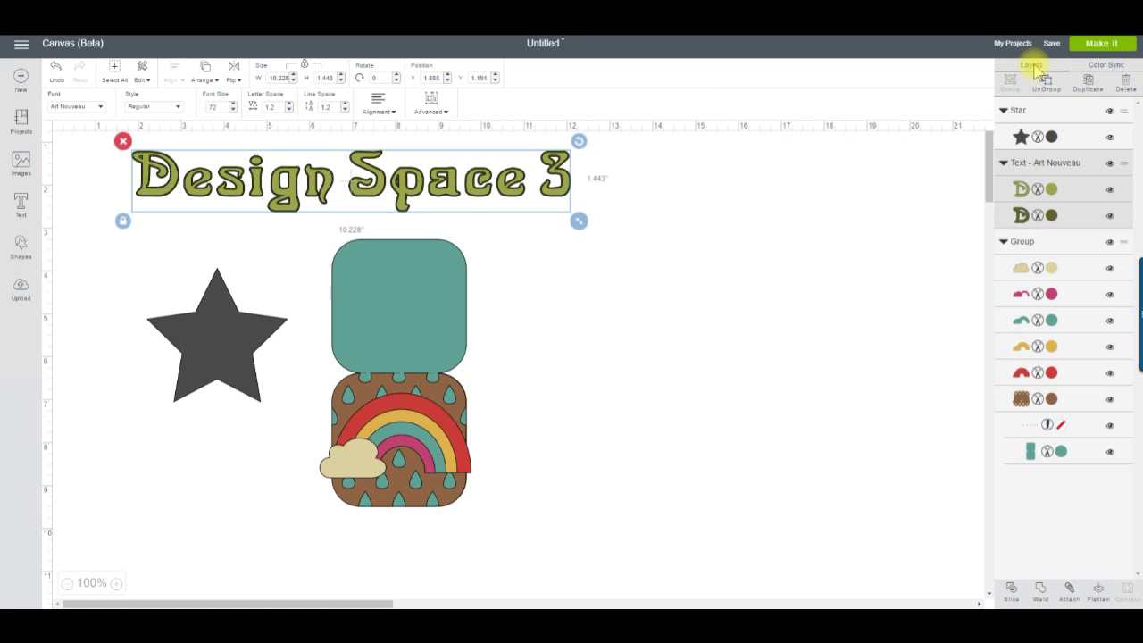
{"action": "left_click", "coordinate": [1105, 66]}
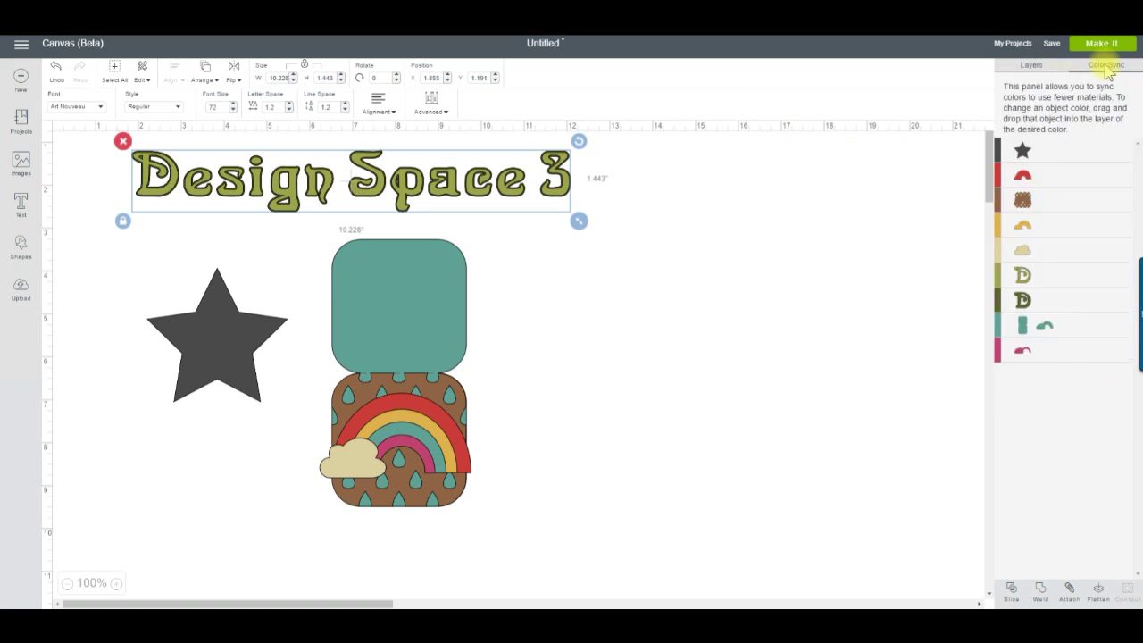
{"action": "left_click", "coordinate": [1031, 66]}
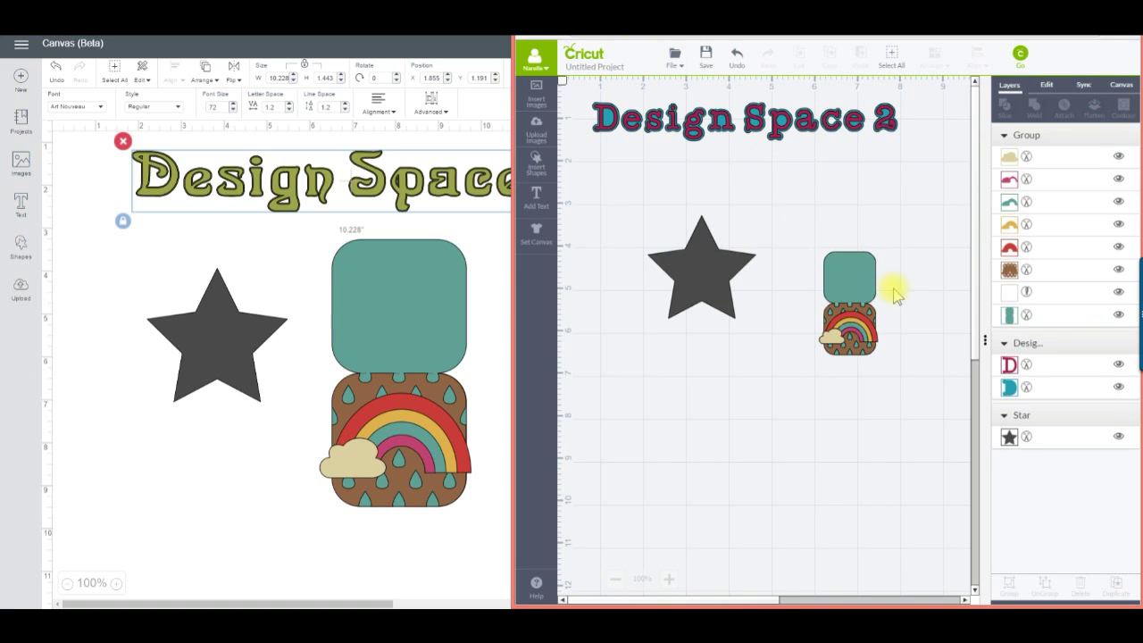
Turn off visibility for the cloud, pink arc and teal arc layers
{"action": "left_click", "coordinate": [1118, 159]}
{"action": "left_click", "coordinate": [1118, 179]}
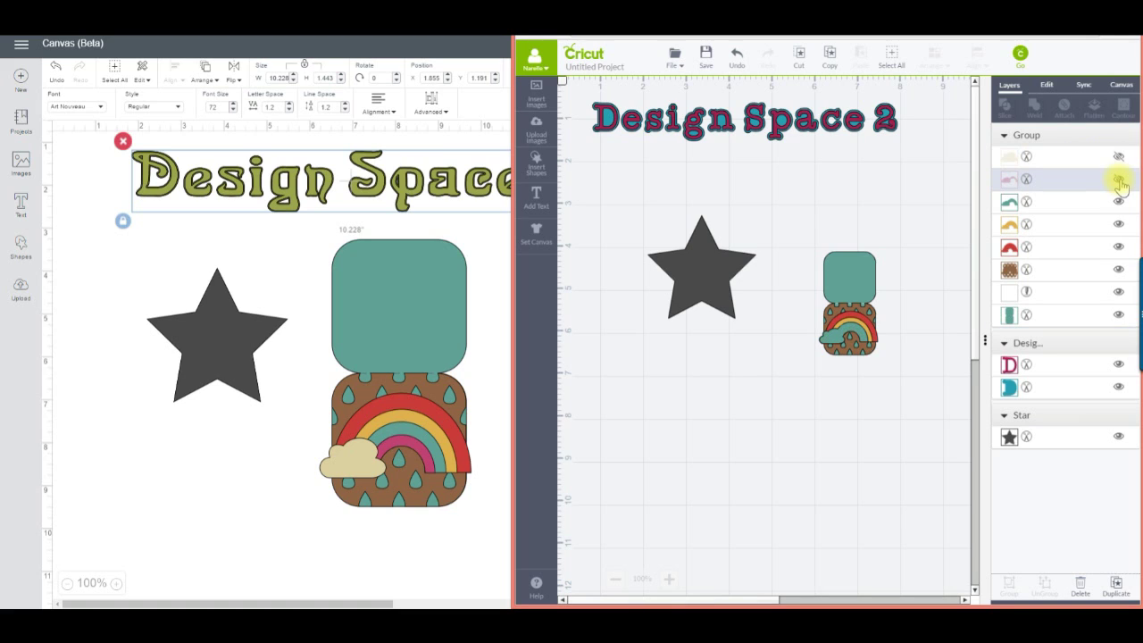
{"action": "left_click", "coordinate": [1118, 203]}
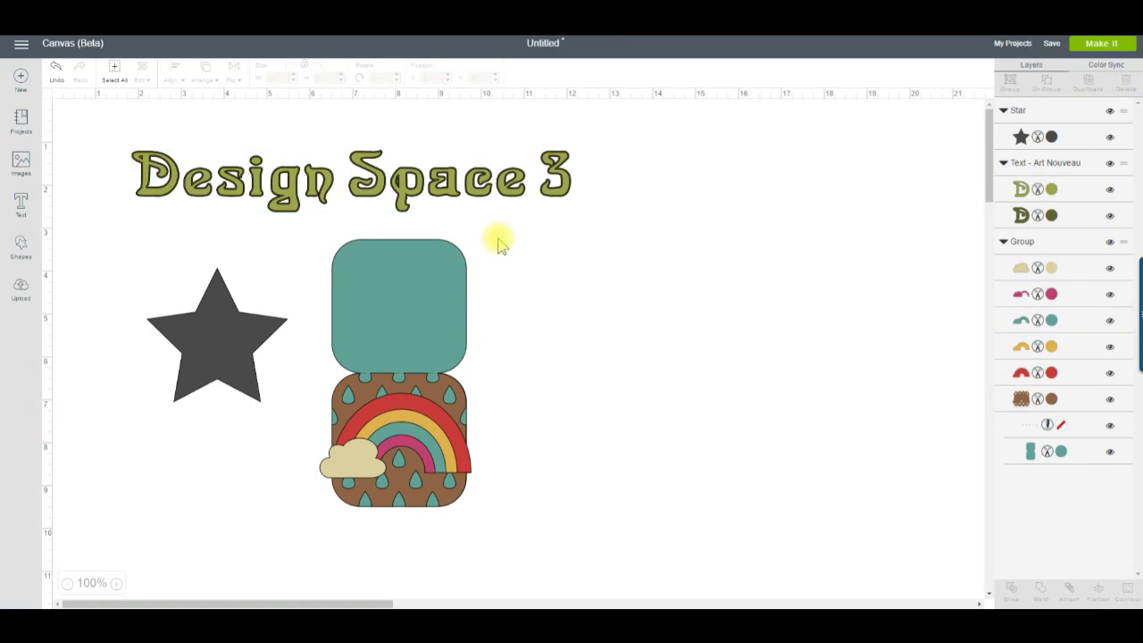
Hide and re-show the rainbow Group, then open the cloud layer's colour options
{"action": "left_click", "coordinate": [1111, 244]}
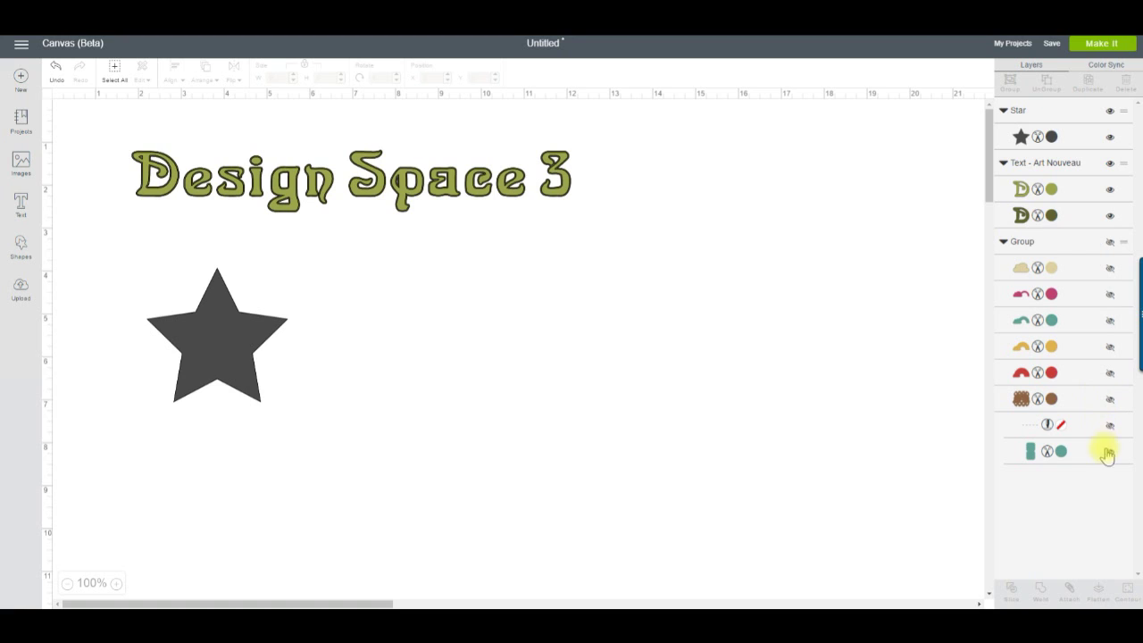
{"action": "left_click", "coordinate": [1110, 243]}
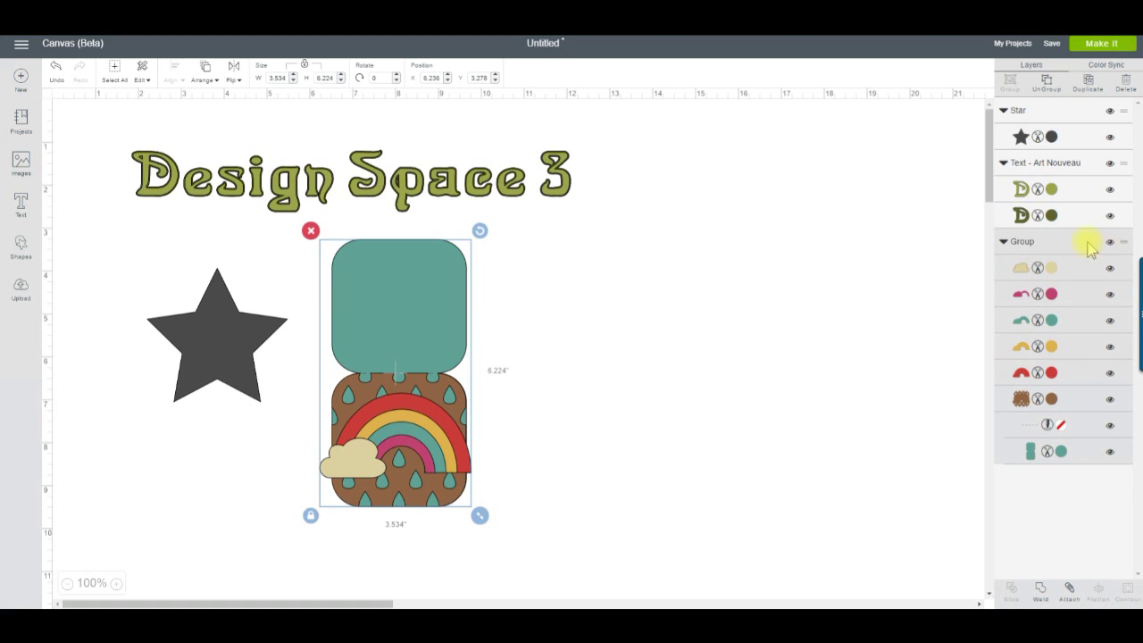
{"action": "left_click", "coordinate": [1020, 274]}
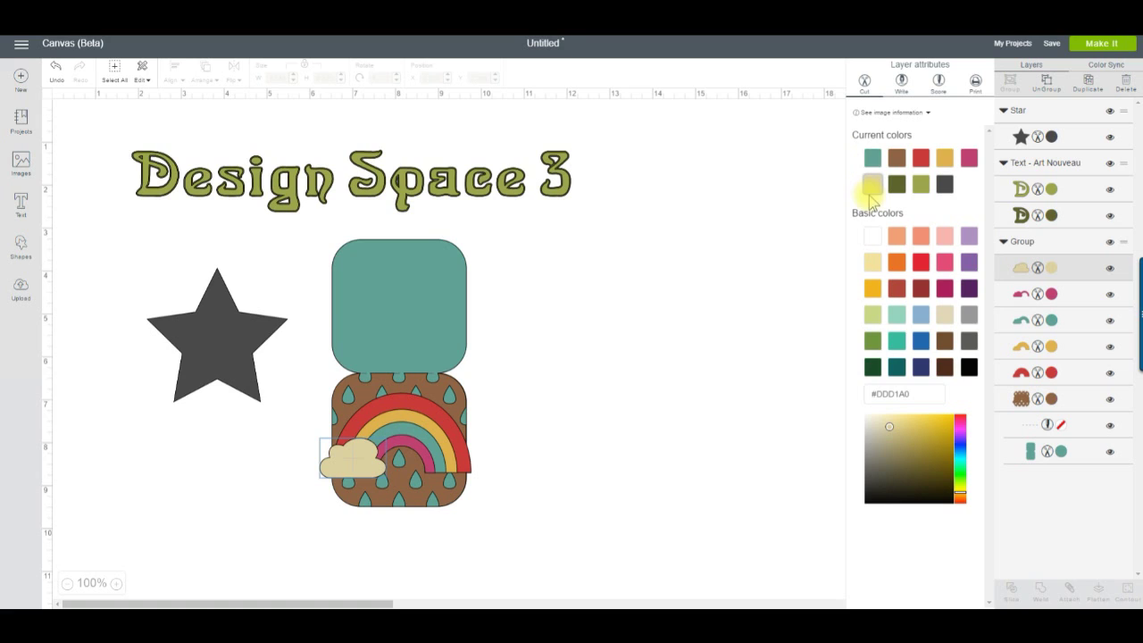
Show the cloud's image information and follow its link to the Wild Card 2 cartridge
{"action": "left_click", "coordinate": [889, 113]}
{"action": "left_click", "coordinate": [889, 117]}
{"action": "left_click", "coordinate": [889, 114]}
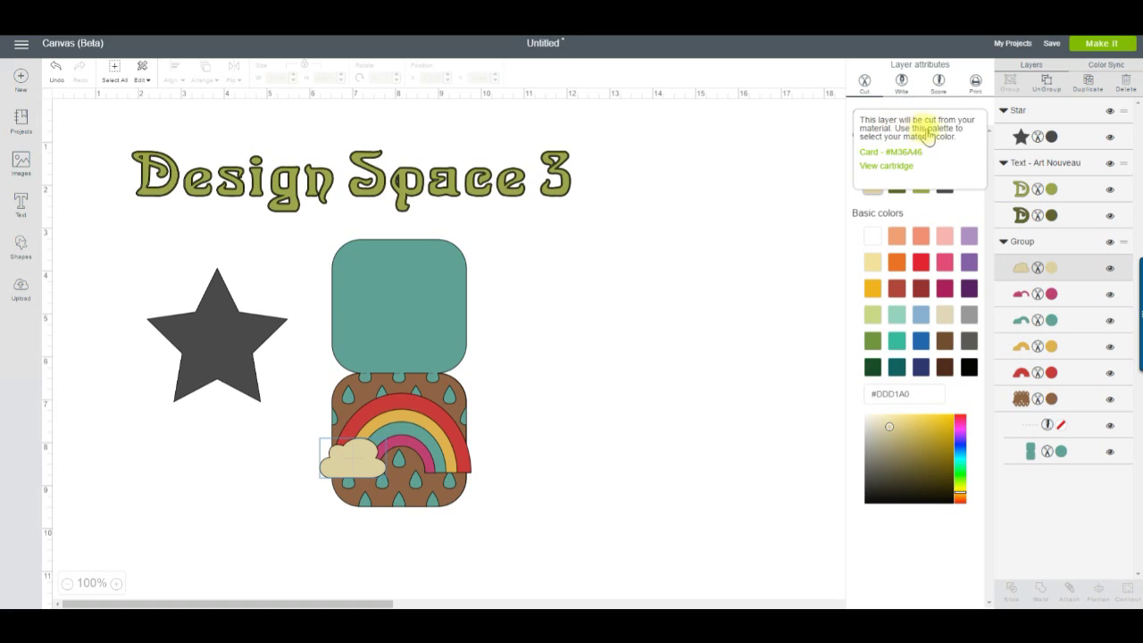
{"action": "left_click", "coordinate": [886, 170]}
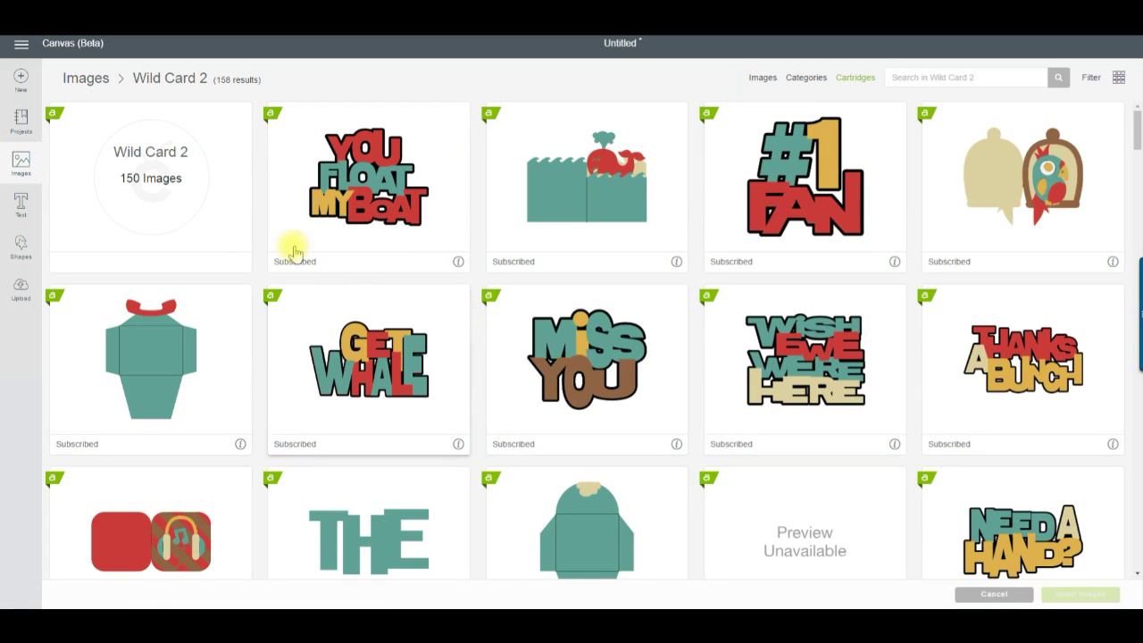
Exit the cartridge browser to the canvas and deselect the cloud to close its colour panel
{"action": "left_click", "coordinate": [20, 162]}
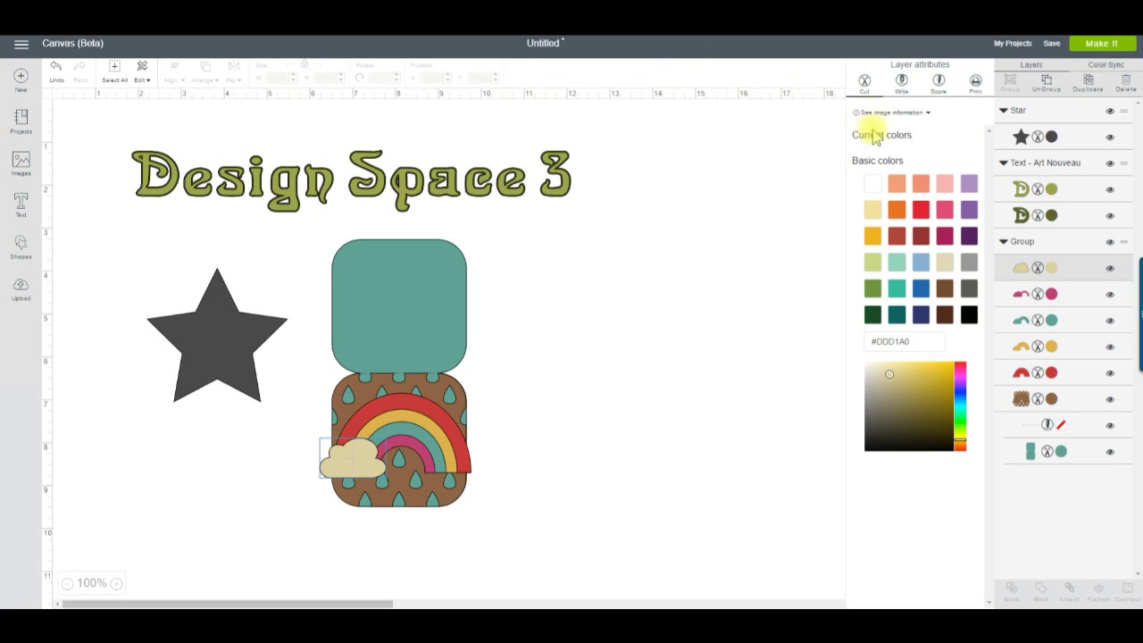
{"action": "mouse_move", "coordinate": [888, 125]}
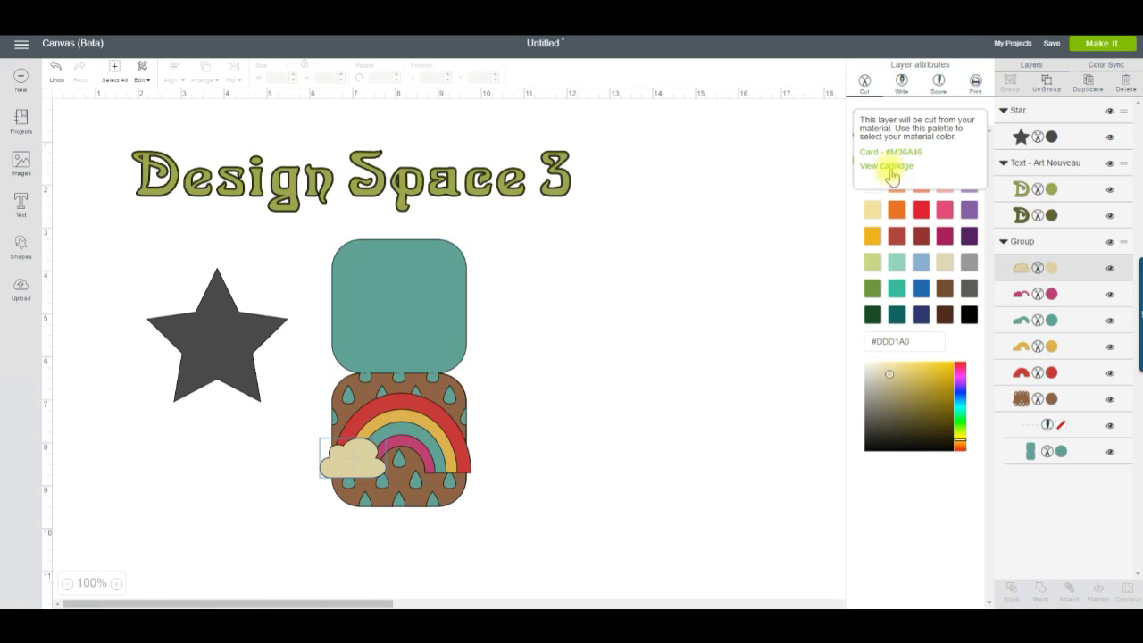
{"action": "left_click", "coordinate": [654, 244]}
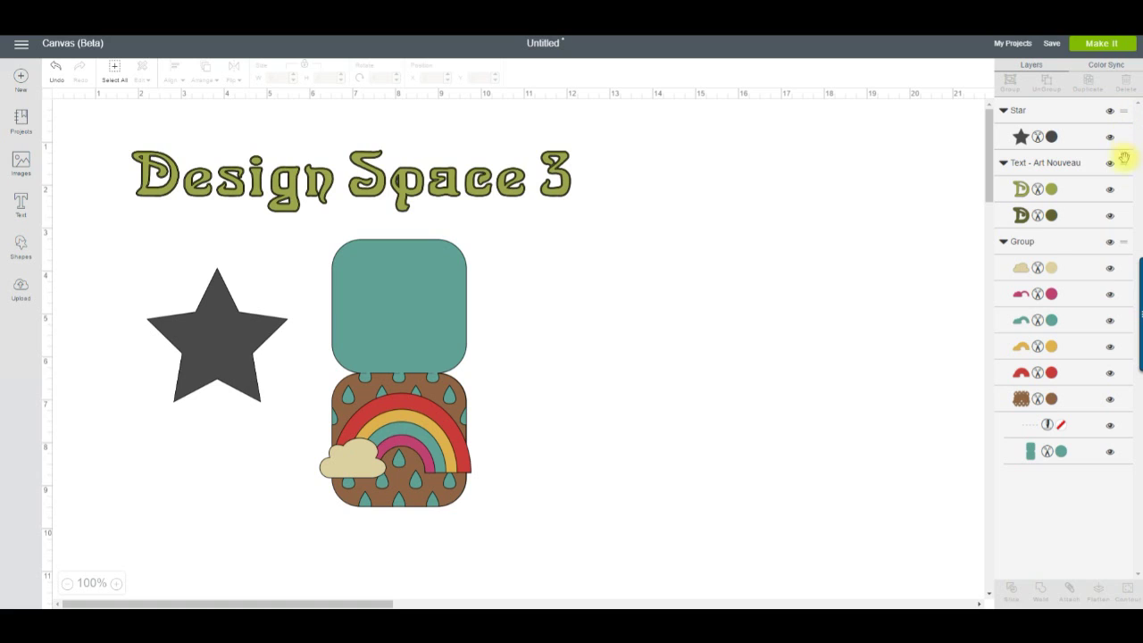
Drag the rainbow Group above the Text and Star layers, then check the Arrange options
{"action": "left_click_drag", "start_coordinate": [1121, 424], "coordinate": [1115, 110]}
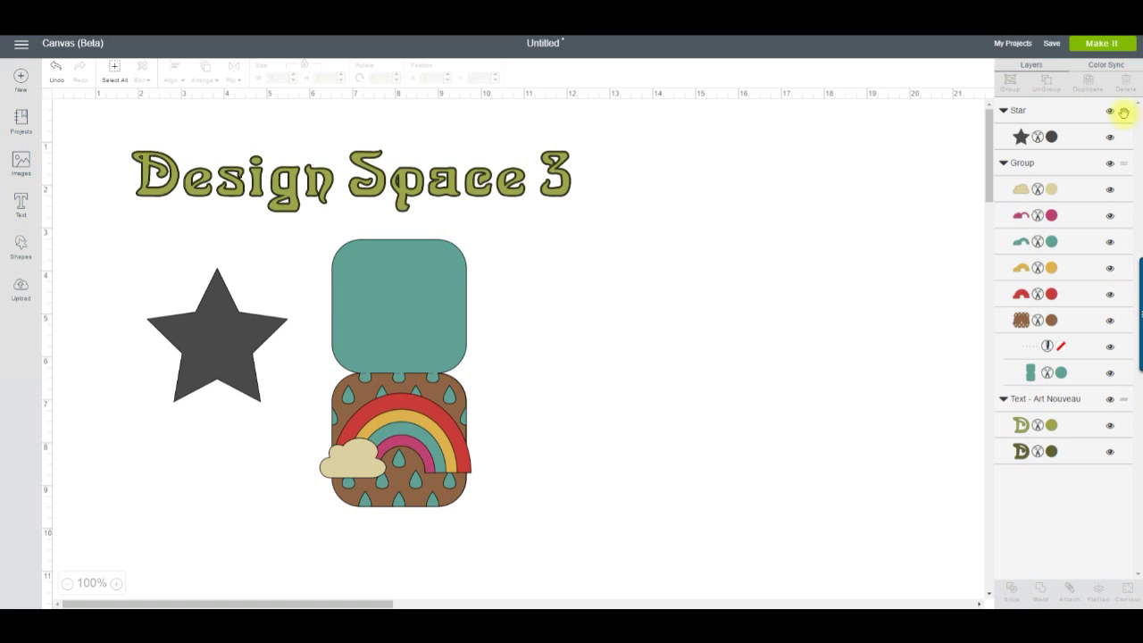
{"action": "left_click_drag", "start_coordinate": [1122, 164], "coordinate": [1118, 108]}
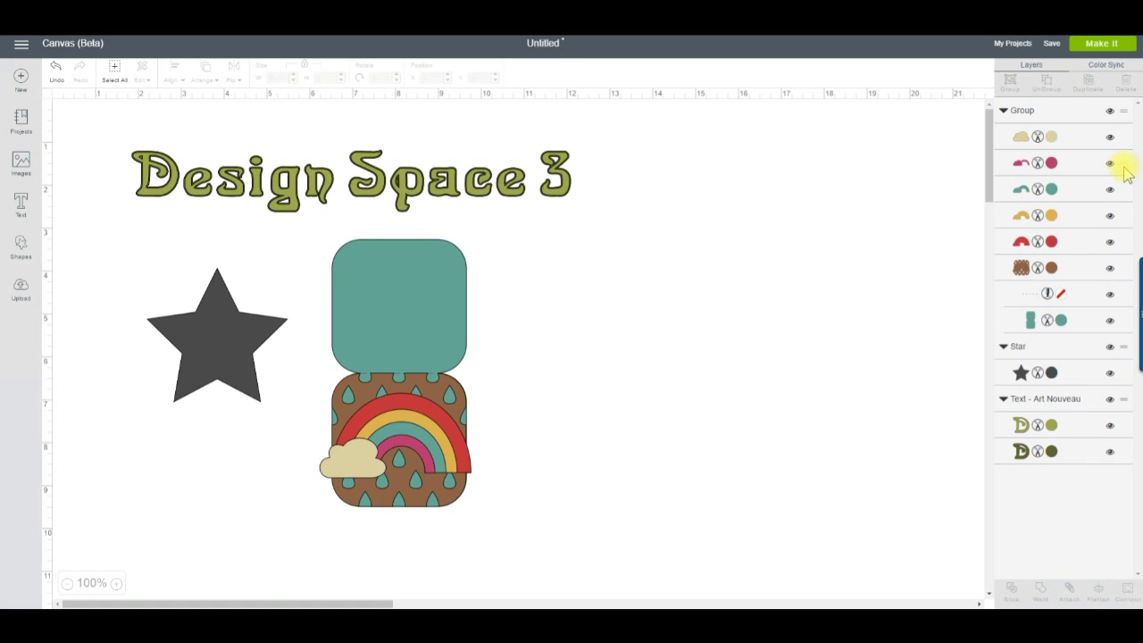
{"action": "left_click", "coordinate": [1022, 110]}
{"action": "left_click", "coordinate": [204, 80]}
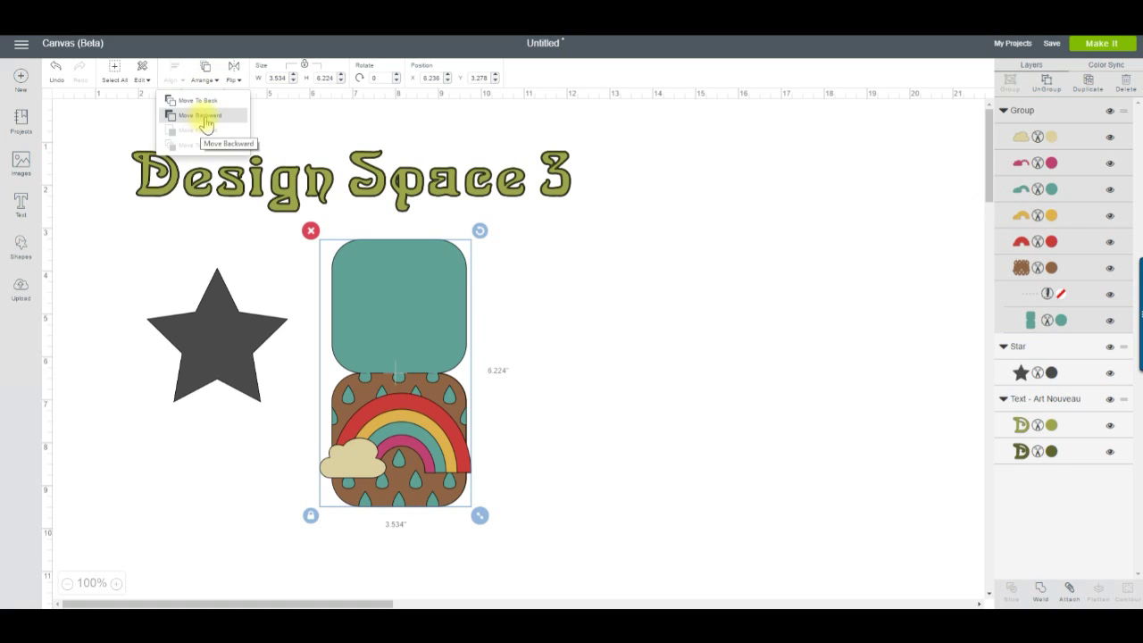
{"action": "left_click", "coordinate": [279, 119]}
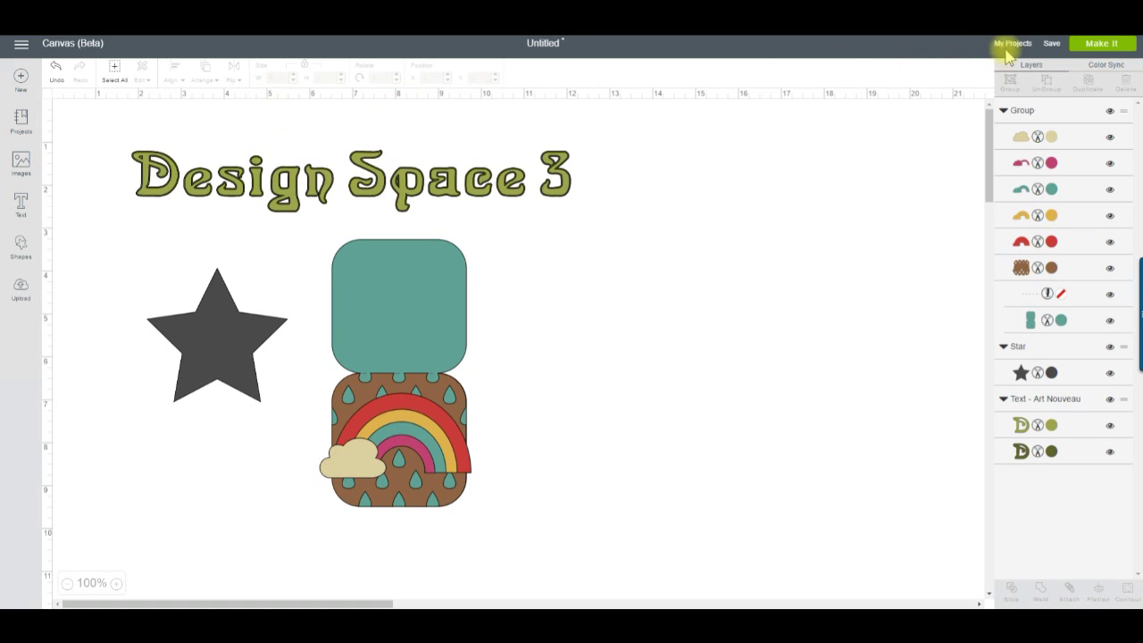
Open Color Sync, merge the pink arc into the red row, then undo to restore pink
{"action": "left_click", "coordinate": [1107, 66]}
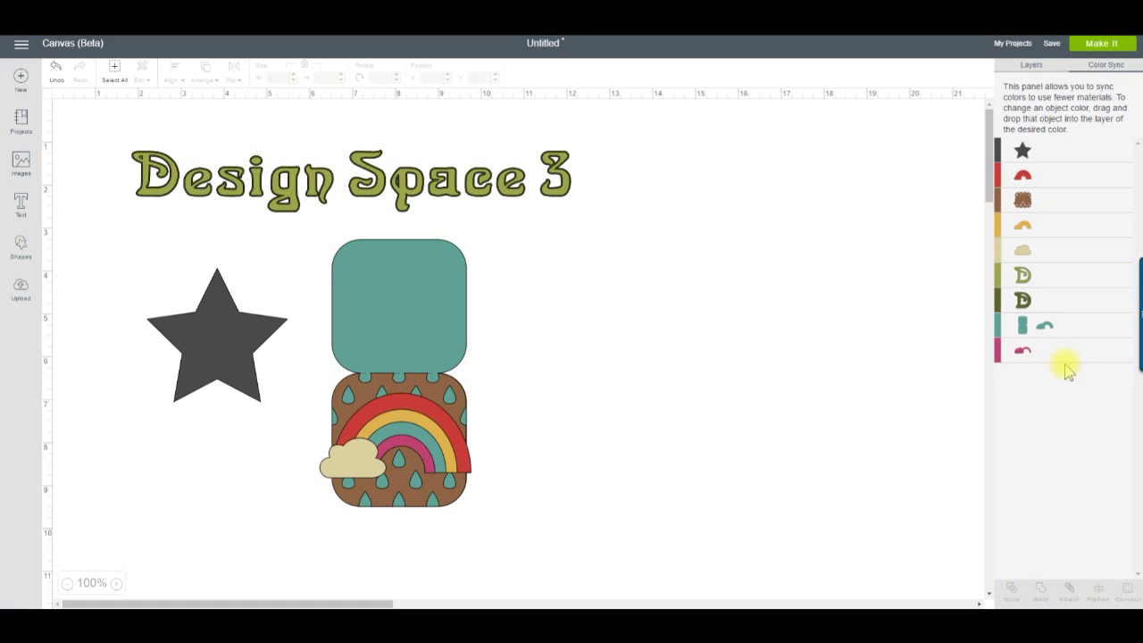
{"action": "left_click_drag", "start_coordinate": [1022, 355], "coordinate": [1016, 186]}
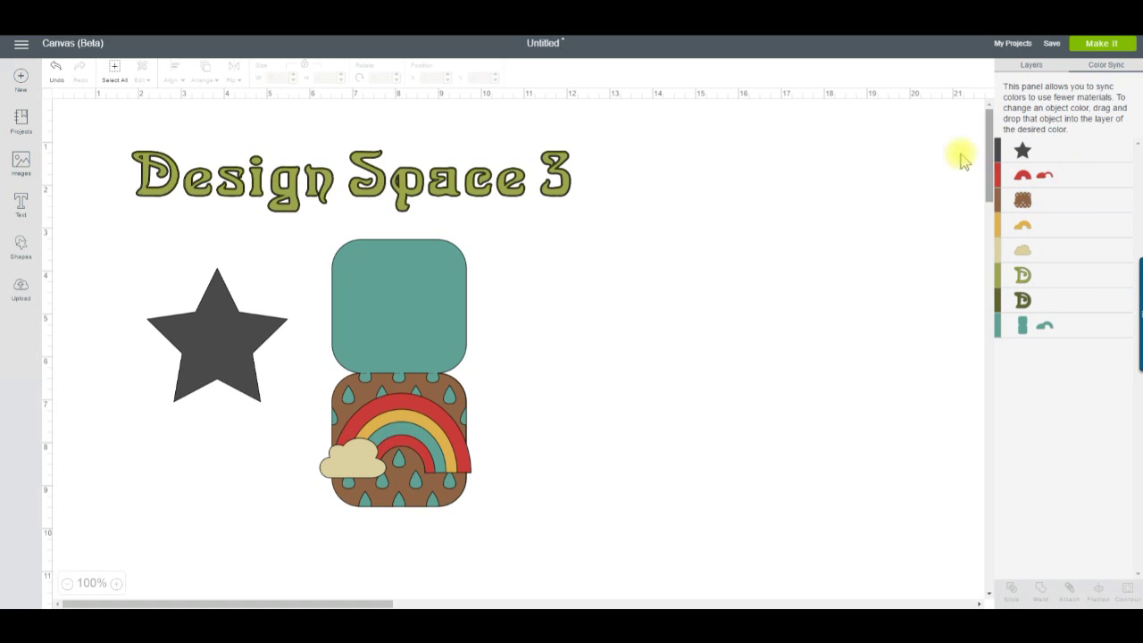
{"action": "left_click", "coordinate": [59, 75]}
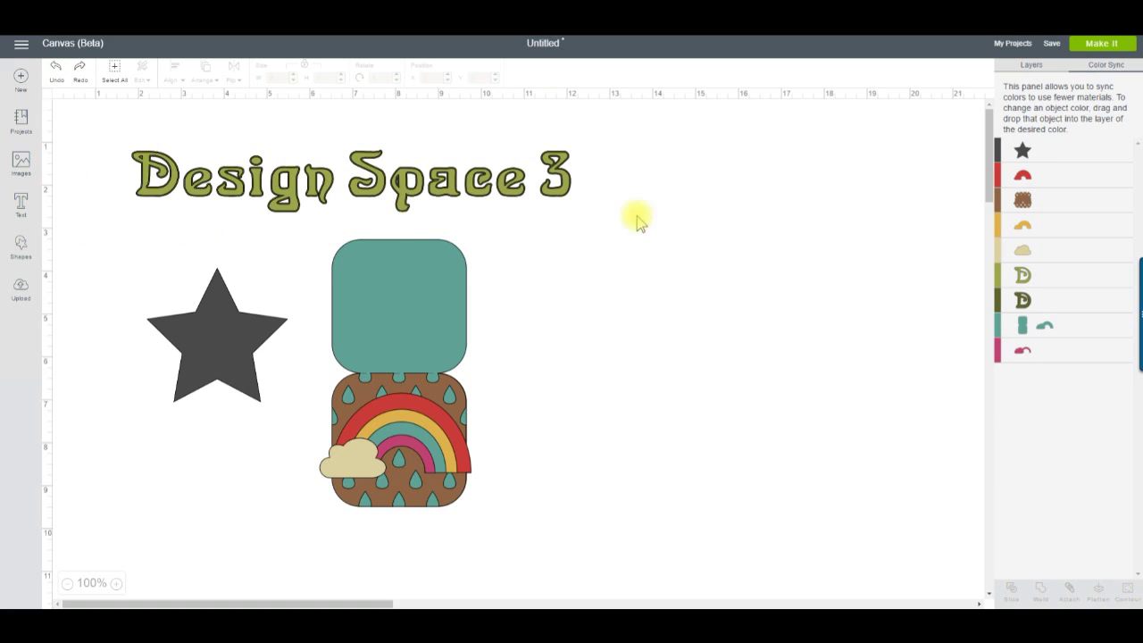